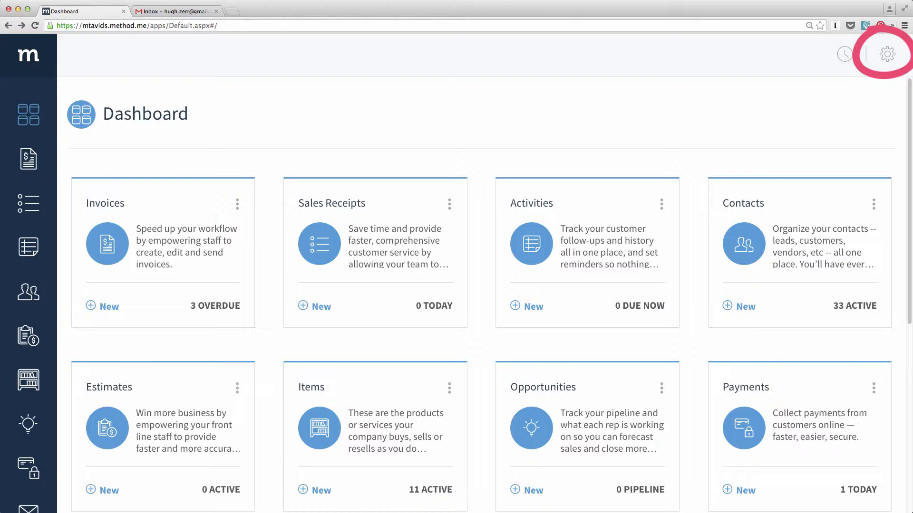
- Open the account options panel from the gear icon at the dashboard's top right
left_click(889, 58)
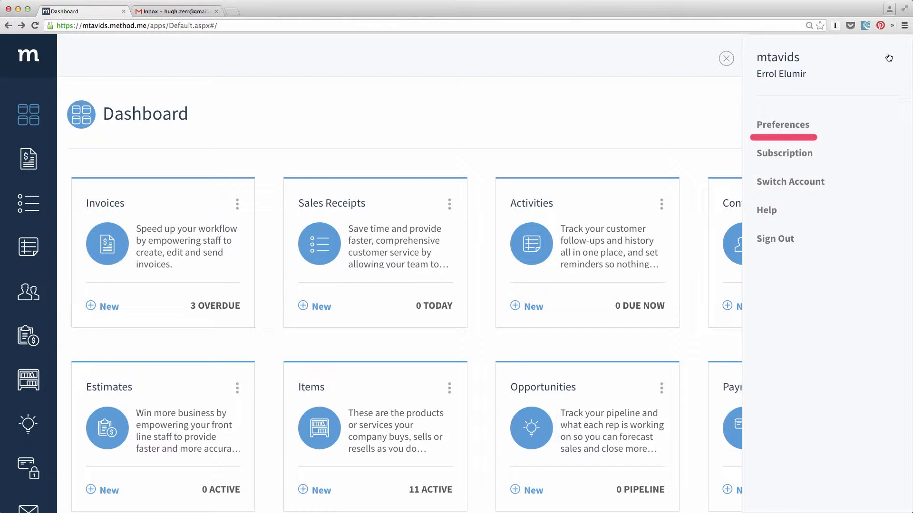
- Go to Preferences > Users and start inviting a new user
left_click(797, 124)
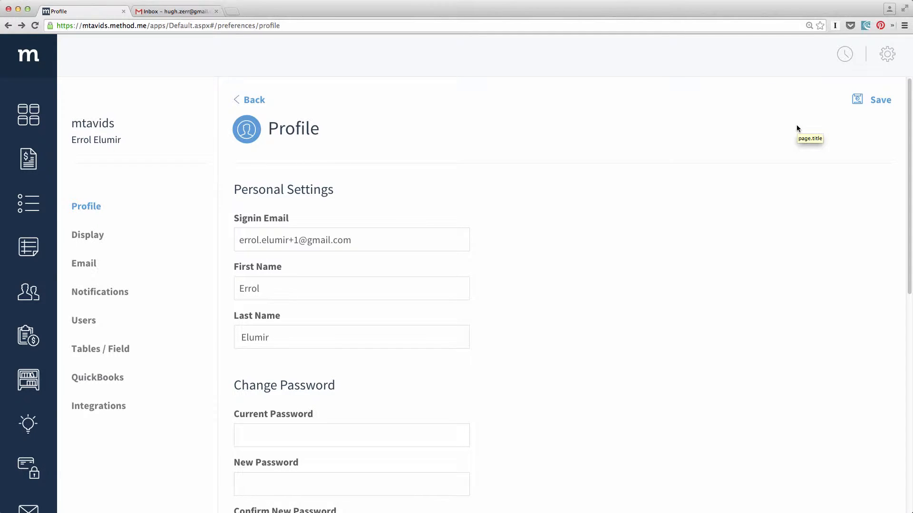
left_click(101, 326)
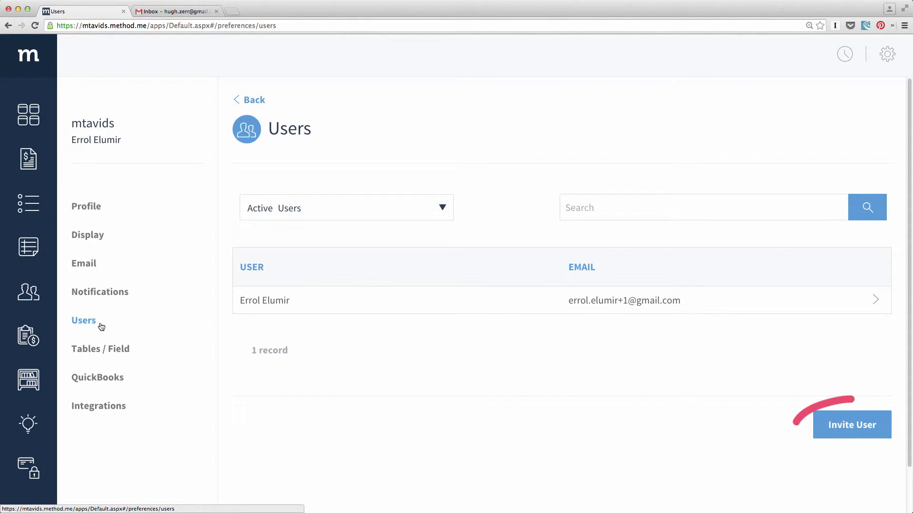
left_click(878, 435)
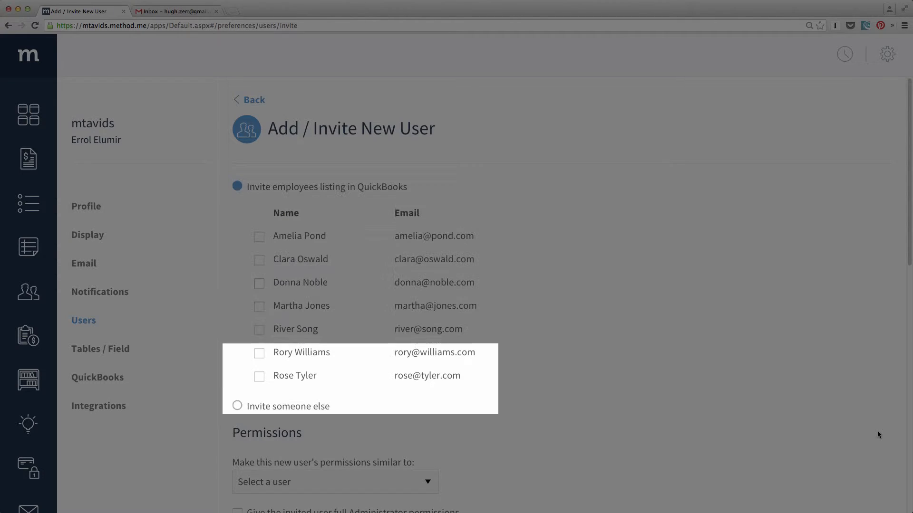
- Choose 'Invite someone else' and enter the new user's full name and Gmail address
left_click(302, 408)
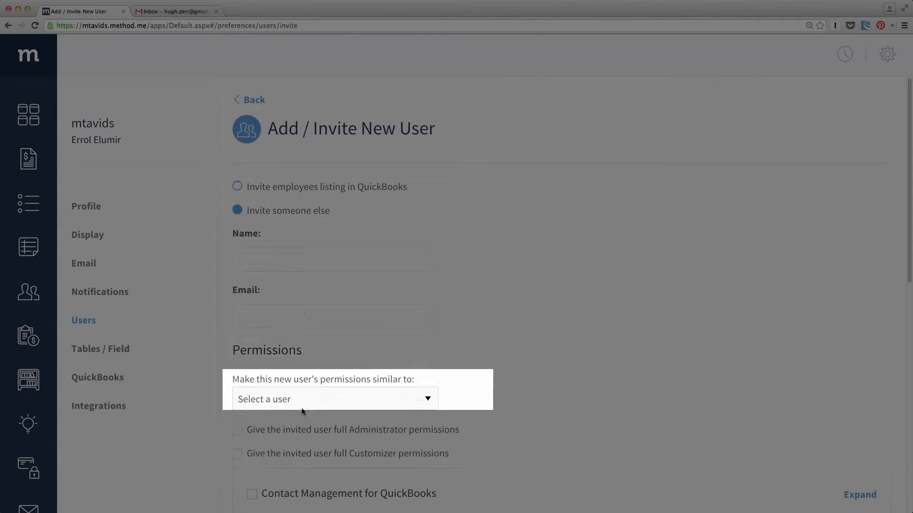
left_click(297, 260)
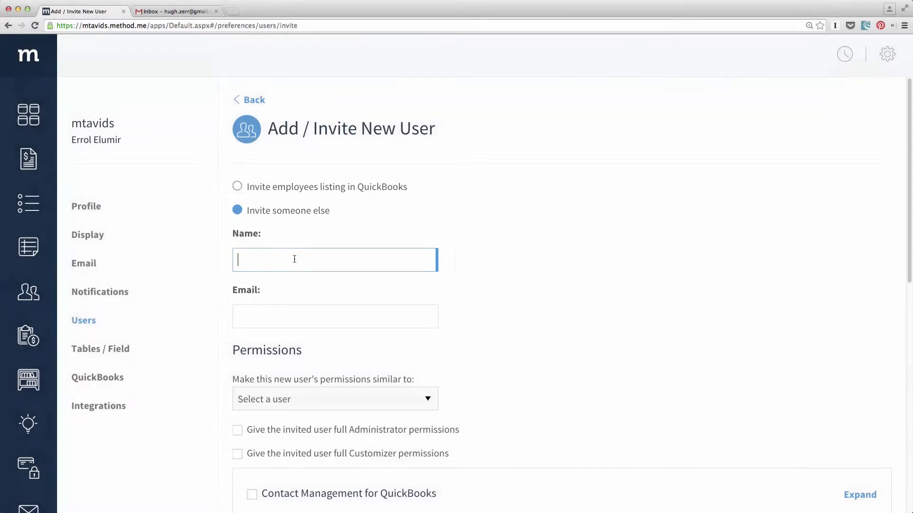
key("Tab")
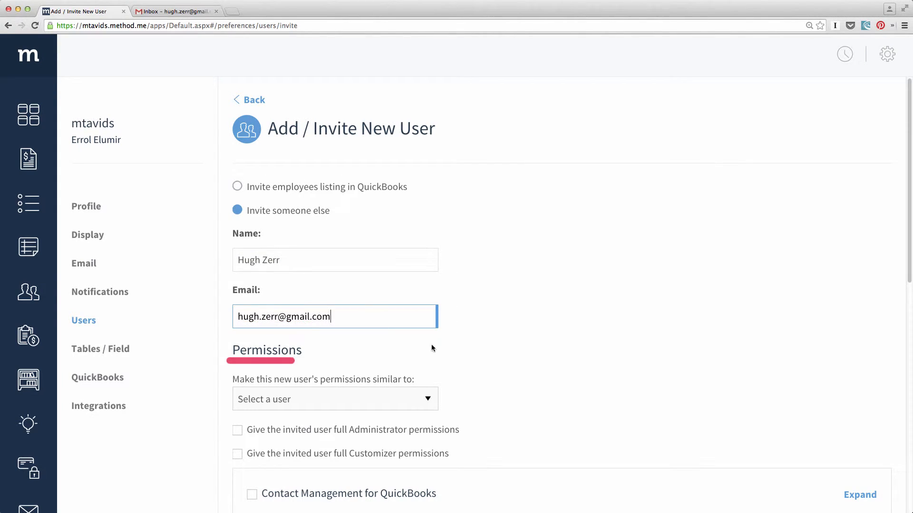
left_click(520, 361)
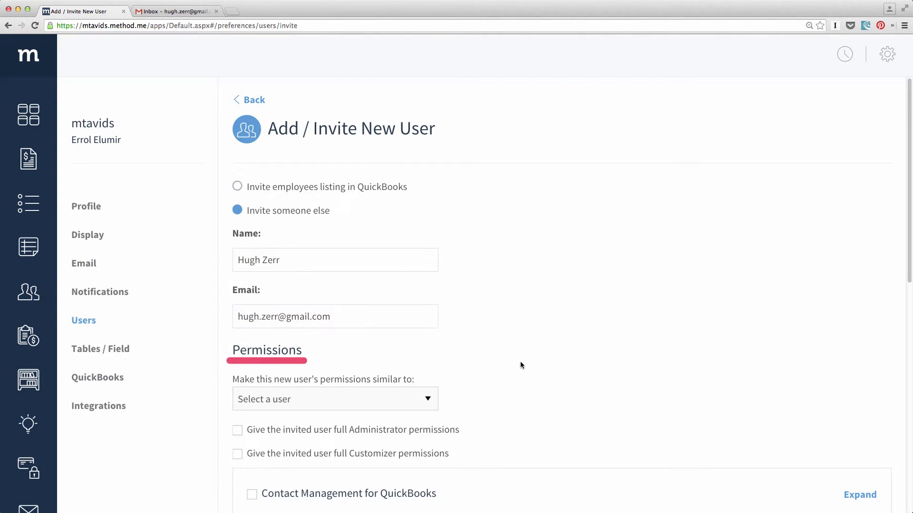
scroll(520, 361, "down", 3)
scroll(519, 365, "down", 4)
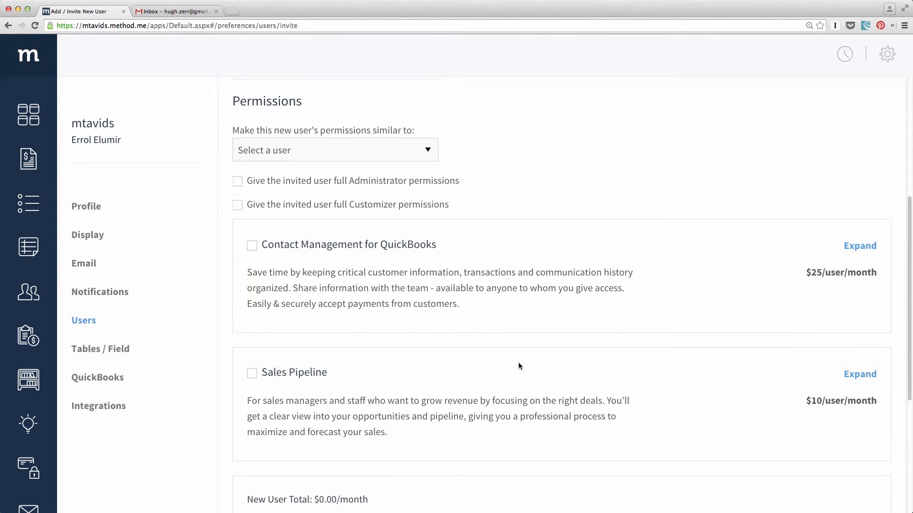
- Base permissions on the account owner, uncheck Administrator, Customizer and Sales Pipeline, and send the invite
left_click(421, 145)
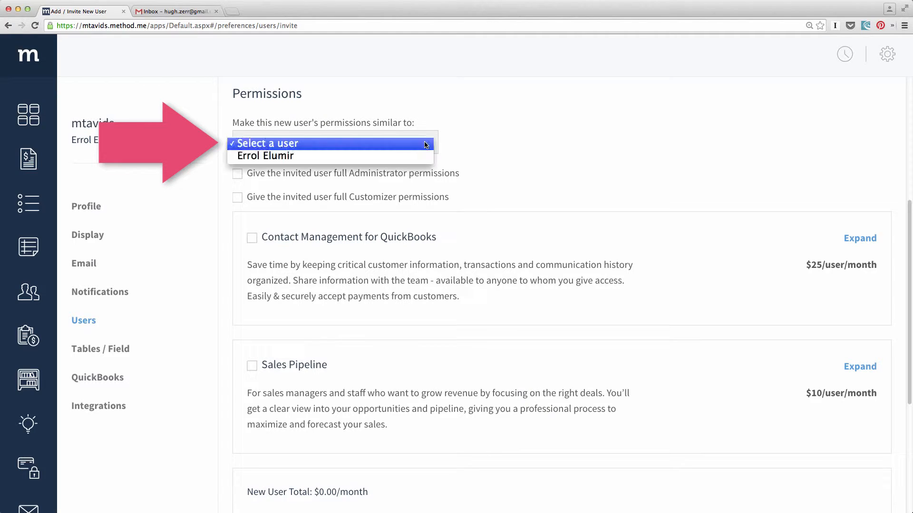
left_click(422, 156)
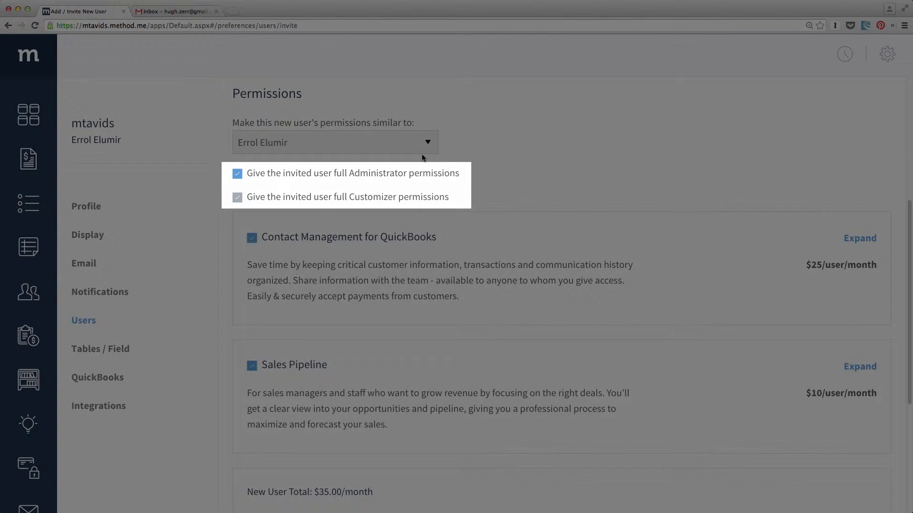
left_click(398, 177)
left_click(407, 199)
scroll(408, 199, "down", 3)
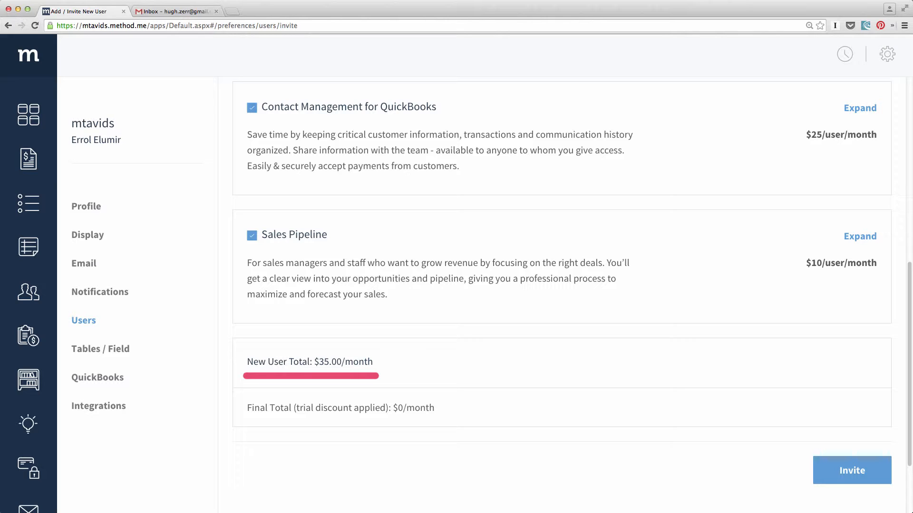
left_click(254, 237)
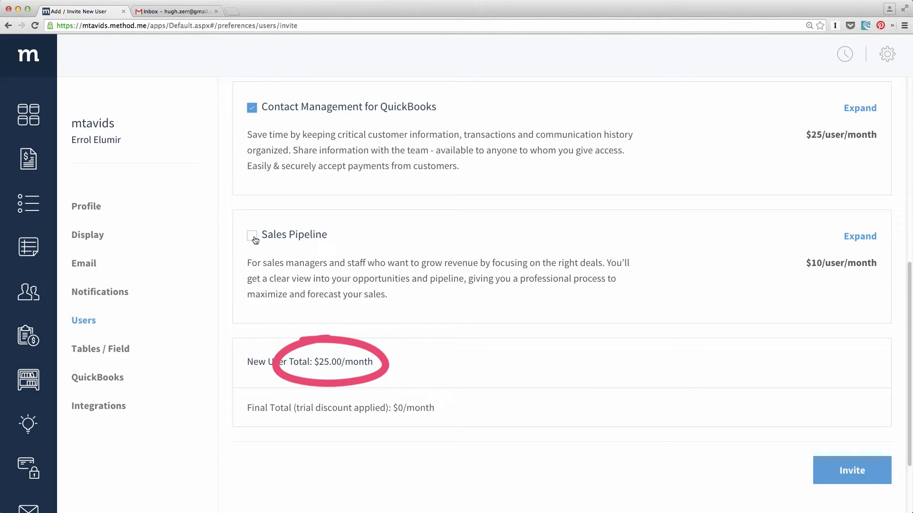
left_click(886, 473)
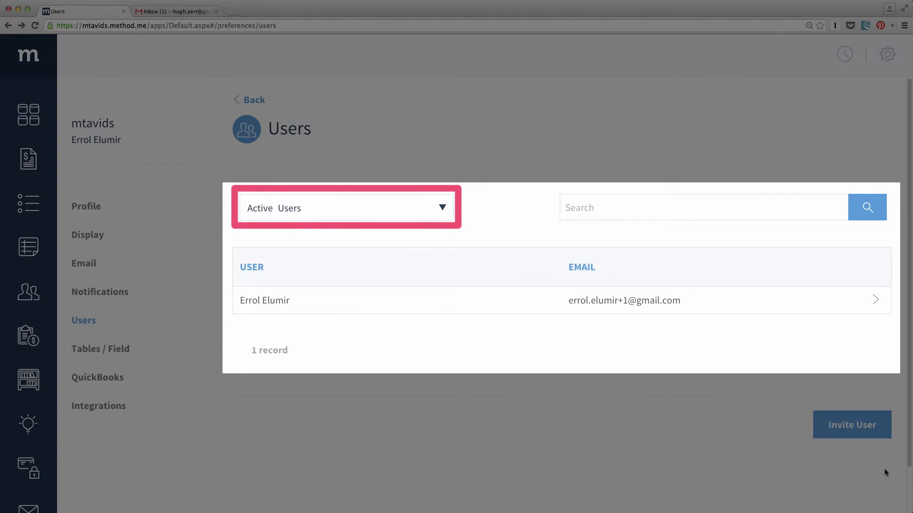
- Filter the users list to Invited Users, then switch to the invitee's Gmail inbox
left_click(447, 212)
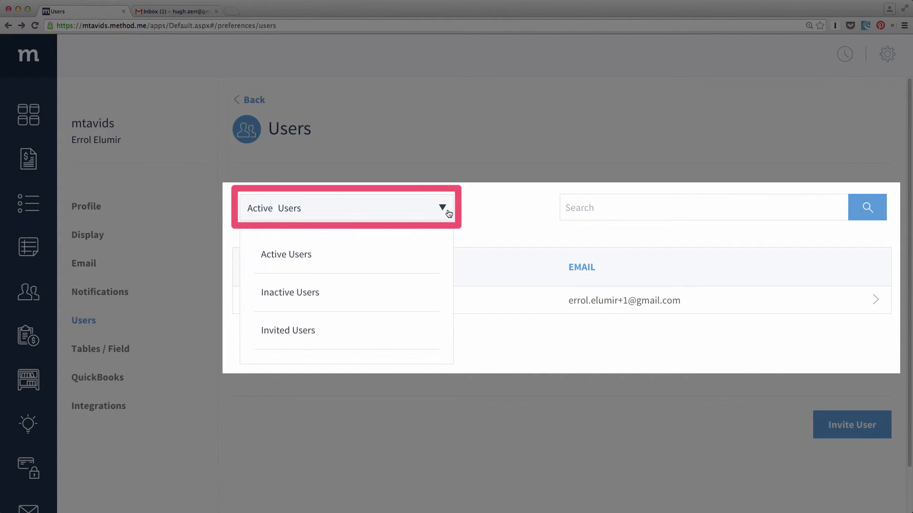
left_click(315, 334)
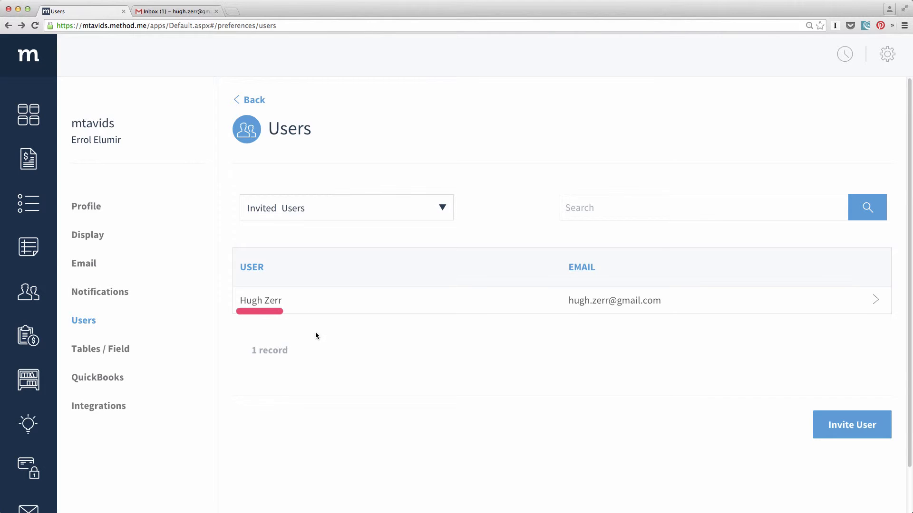
left_click(179, 11)
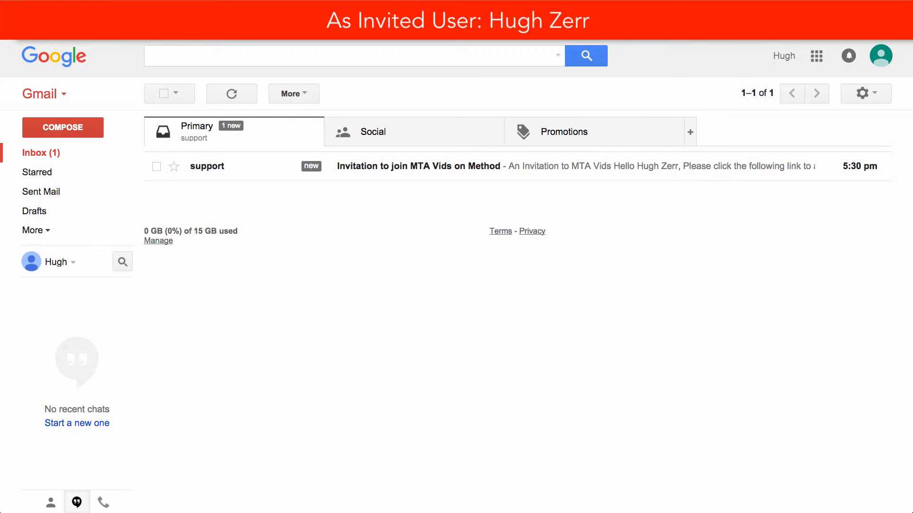
- Open the 'Invitation to join MTA Vids on Method' email and follow its acceptance link
left_click(590, 167)
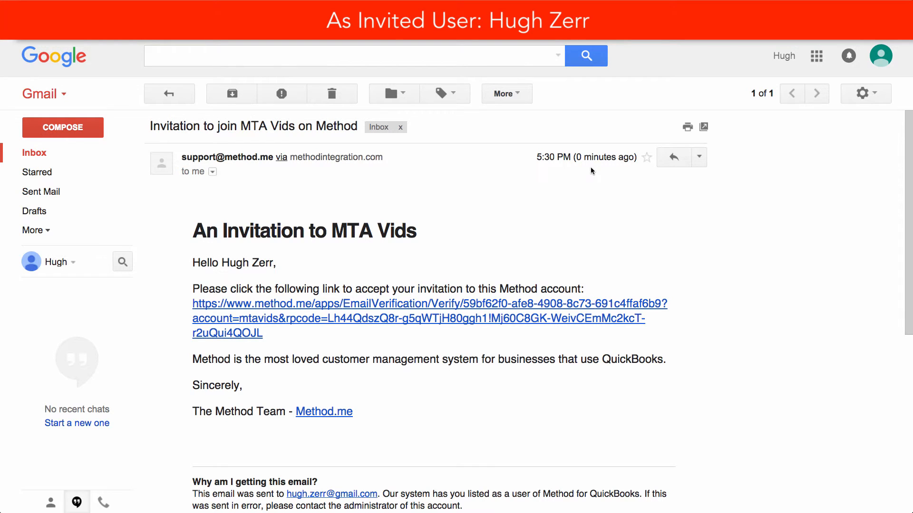
left_click(611, 309)
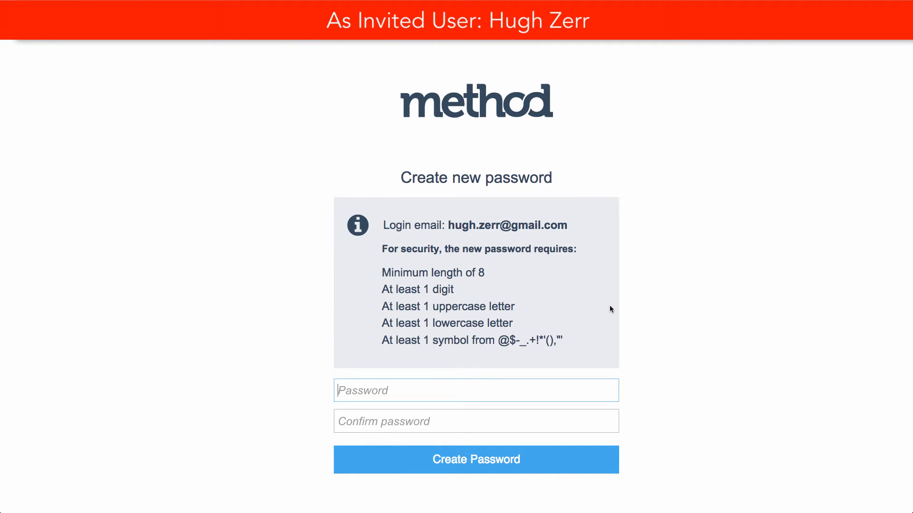
- Enter and confirm the invited user's new password, then create it and sign in
type("••••••••")
key("Tab")
type("••••••••")
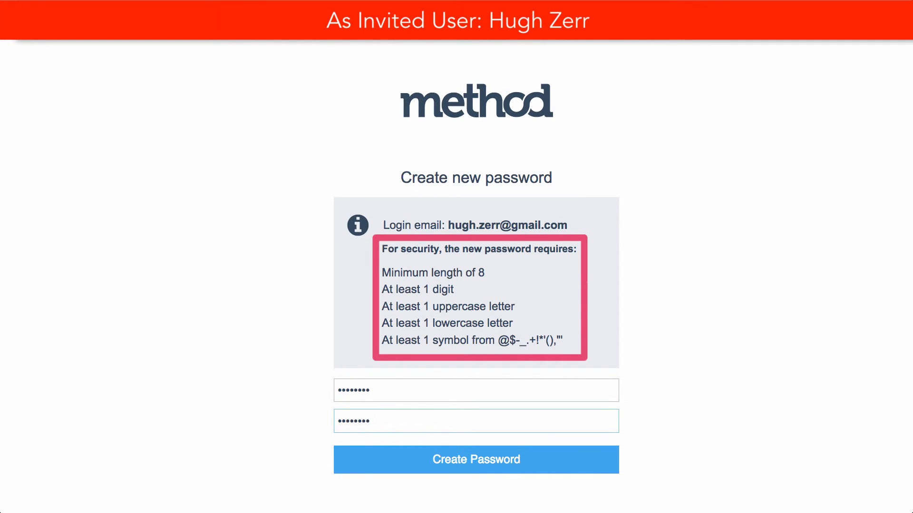
left_click(578, 460)
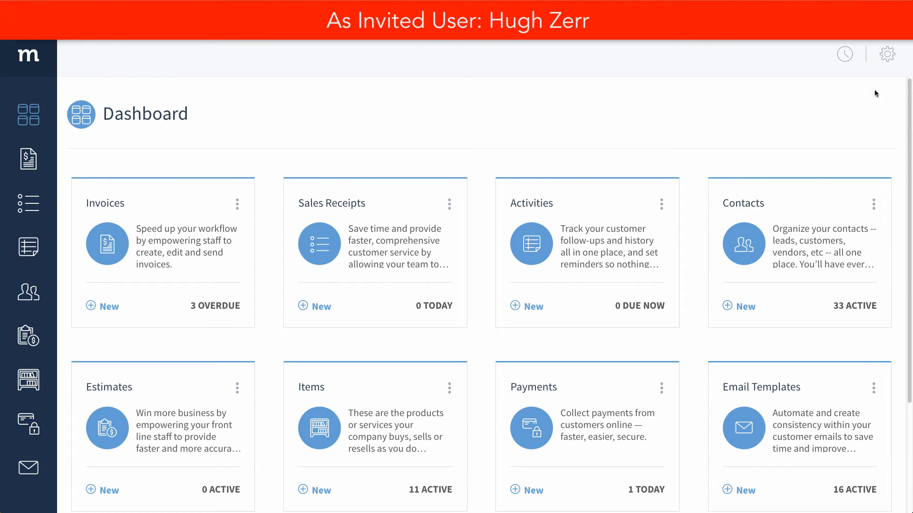
- Open the invited user's Preferences and check the Full Administrator notice on Users
left_click(887, 55)
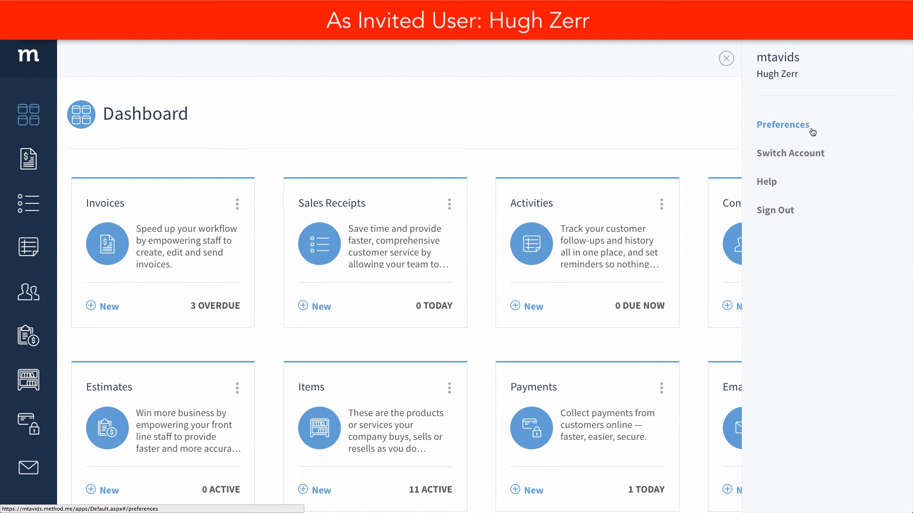
left_click(757, 128)
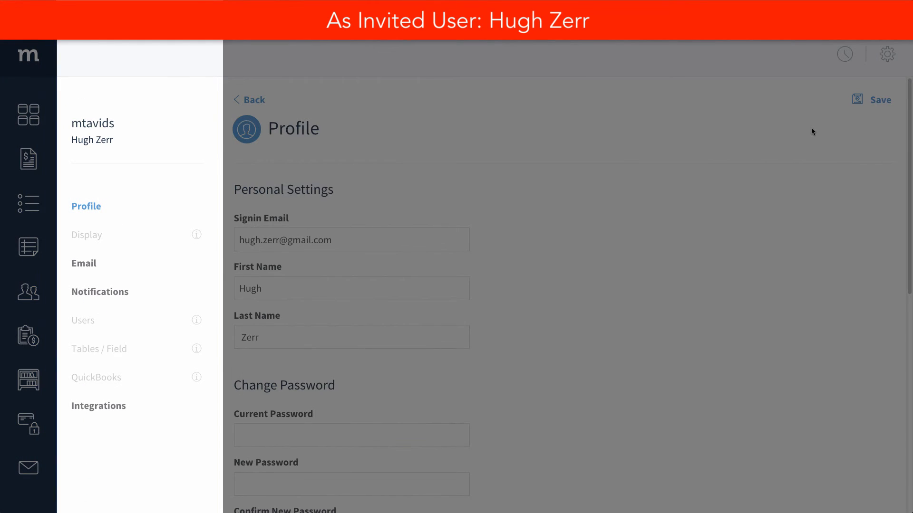
mouse_move(198, 323)
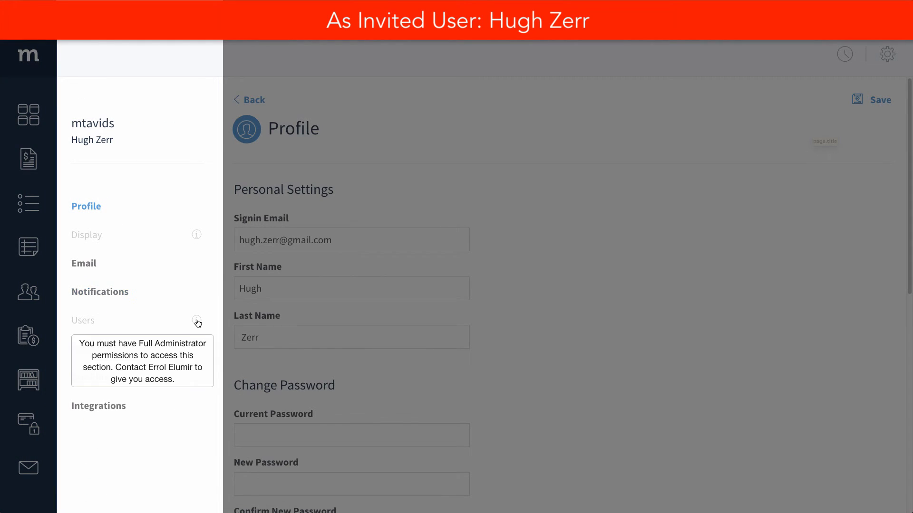